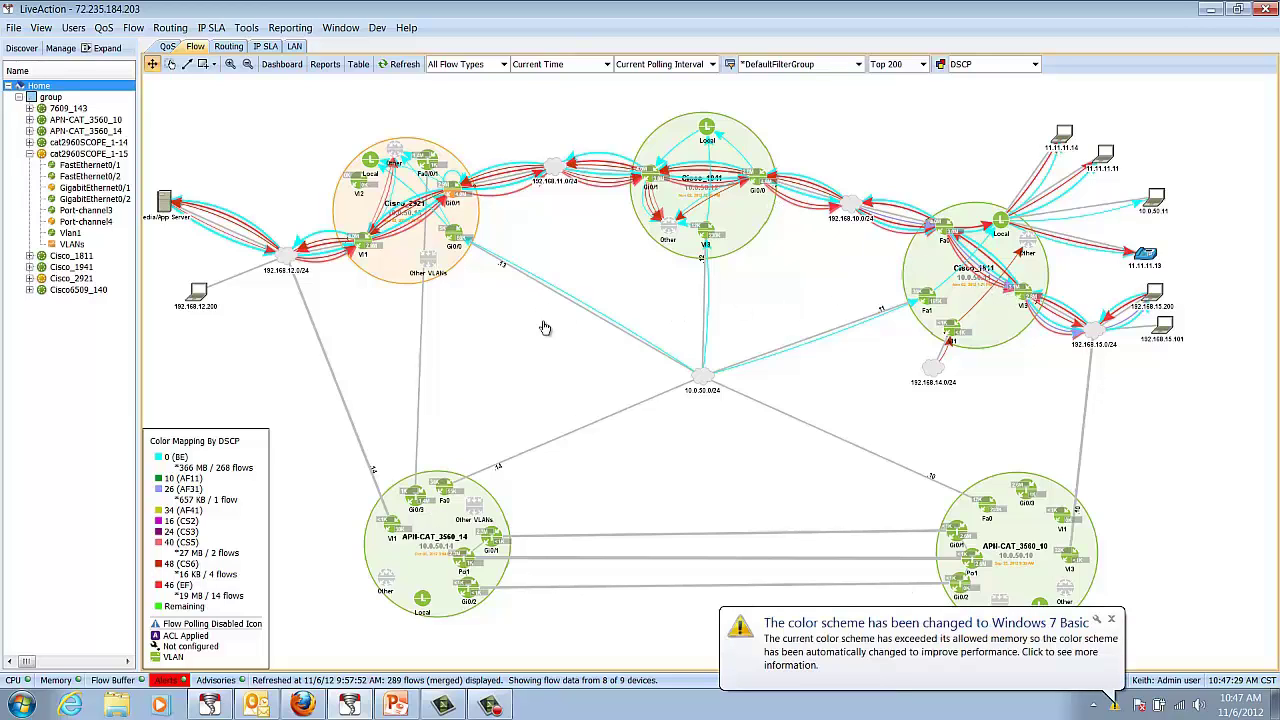
# - Switch the map to LAN view, zoom in on APN-CAT_3560_14, then pan back to the full topology
pyautogui.click(295, 47)
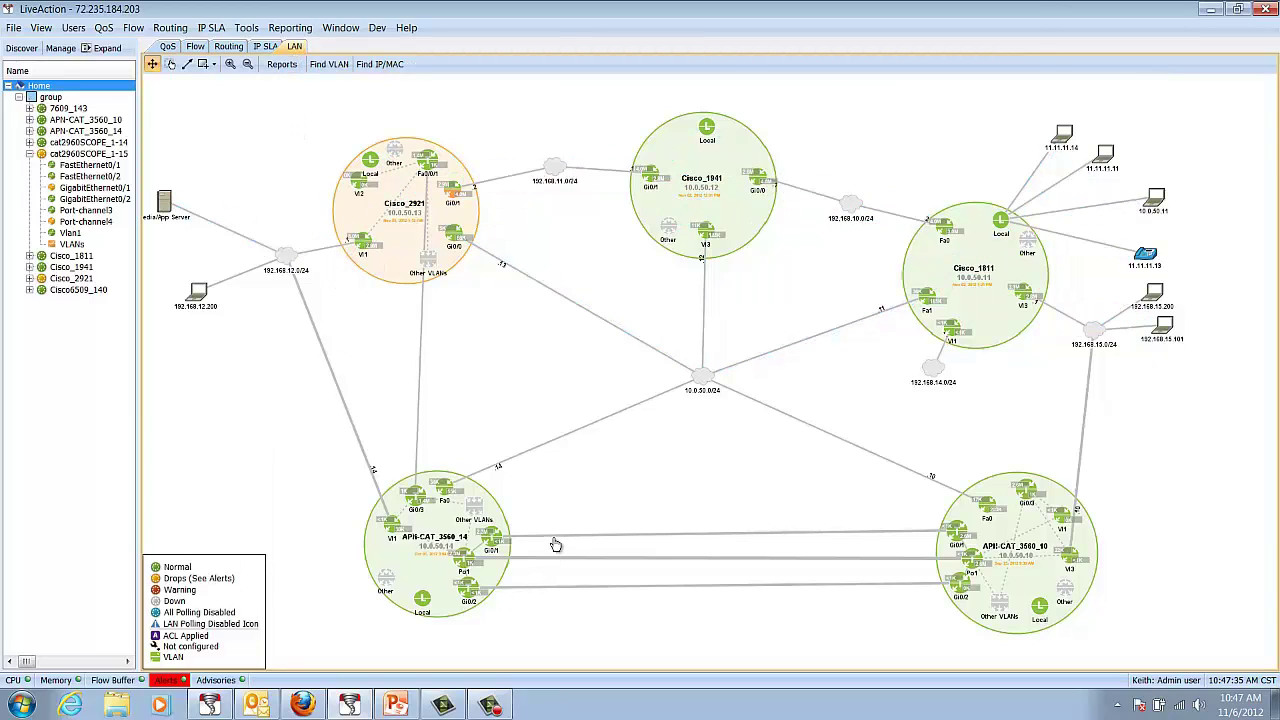
pyautogui.scroll(5, 547, 517)
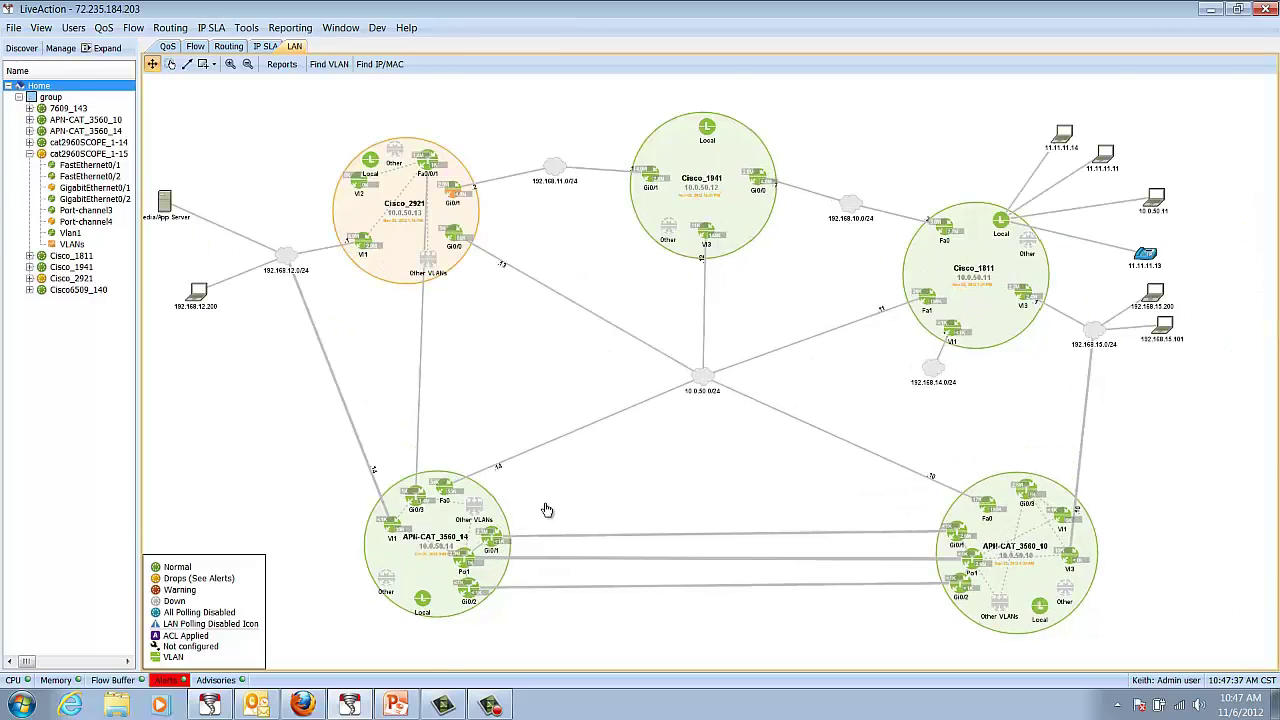
pyautogui.moveTo(538, 535); pyautogui.dragTo(771, 340)
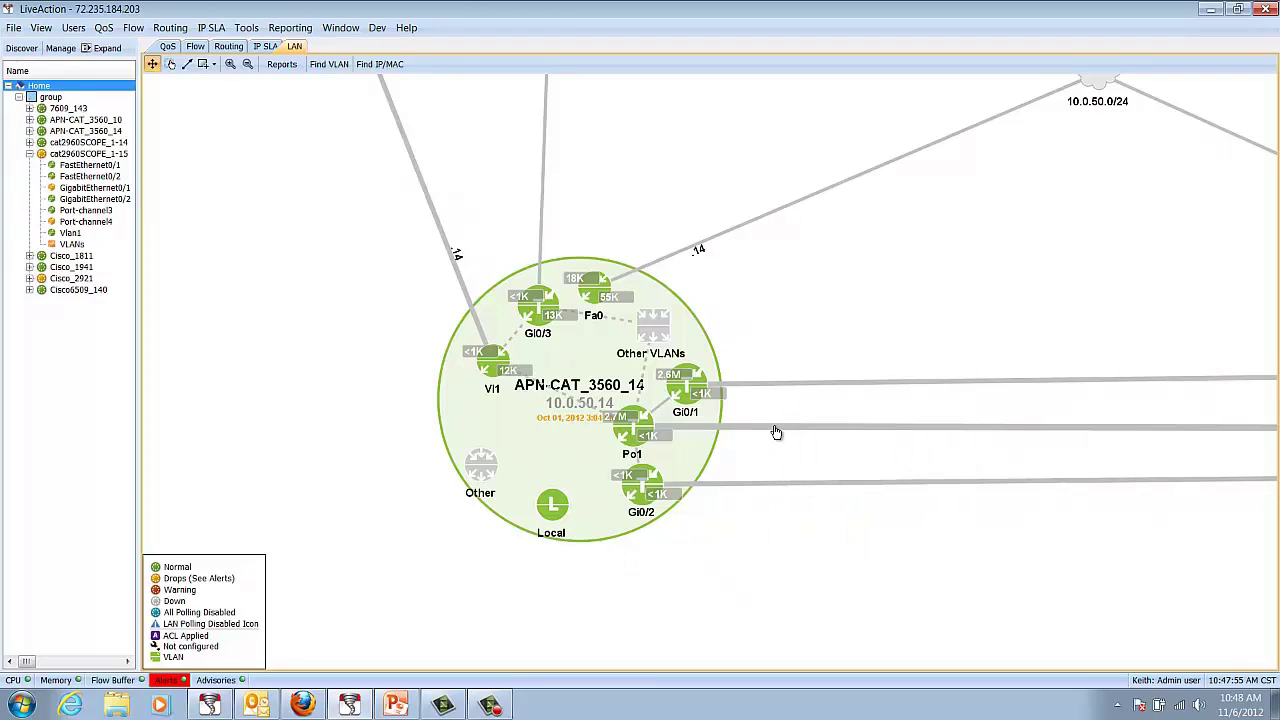
pyautogui.scroll(1, 806, 384)
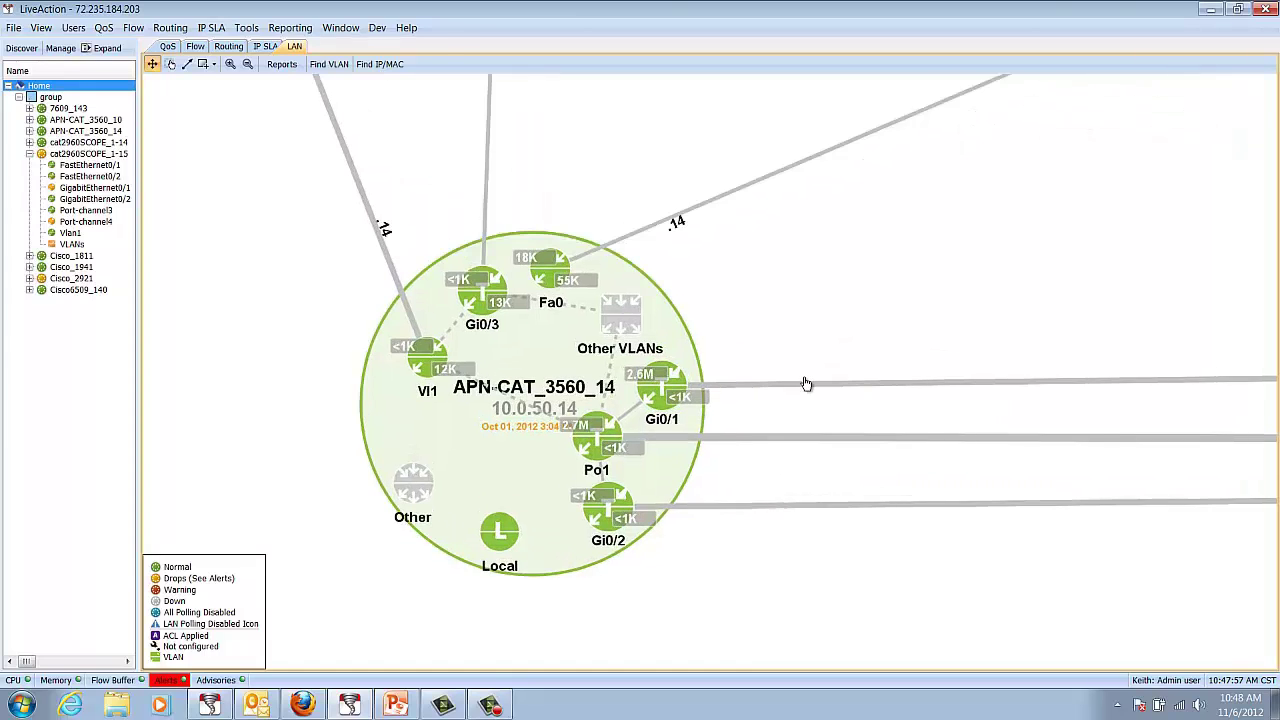
pyautogui.scroll(-3, 806, 384)
pyautogui.moveTo(934, 349); pyautogui.dragTo(693, 454)
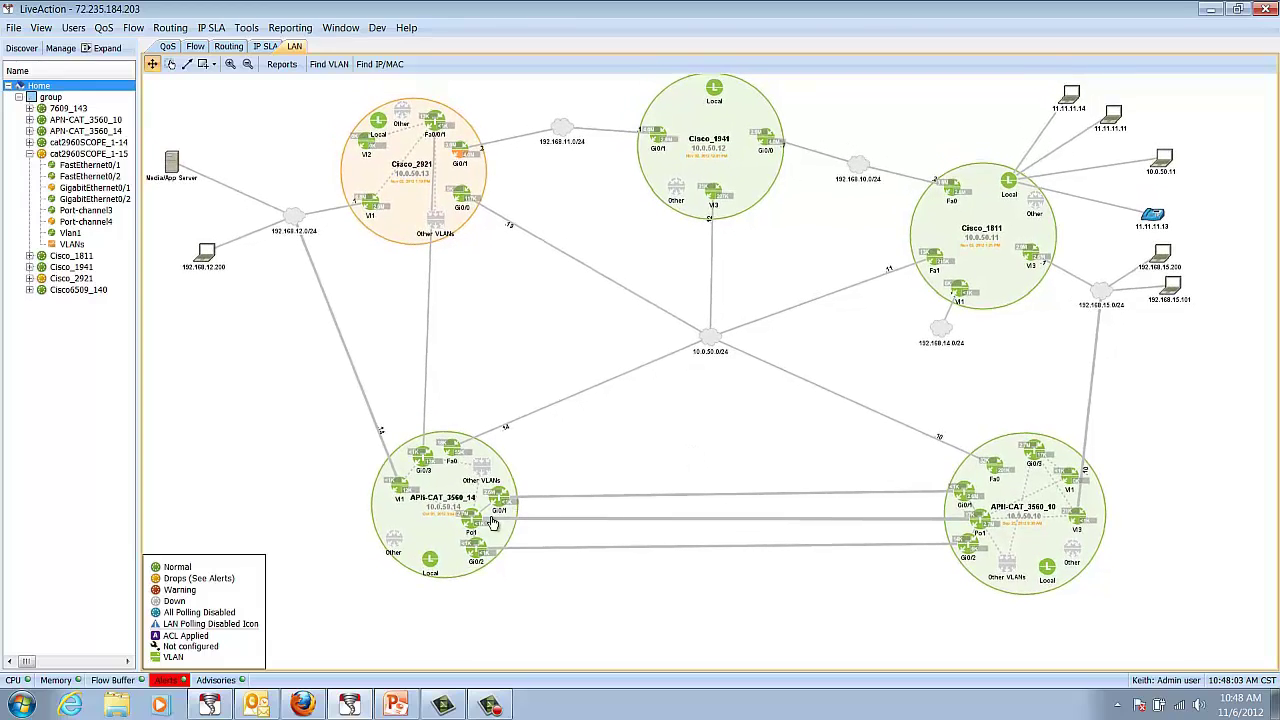
# - Open the trunk and access port tables for the APN-CAT_3560_14 switch
pyautogui.doubleClick(437, 505)
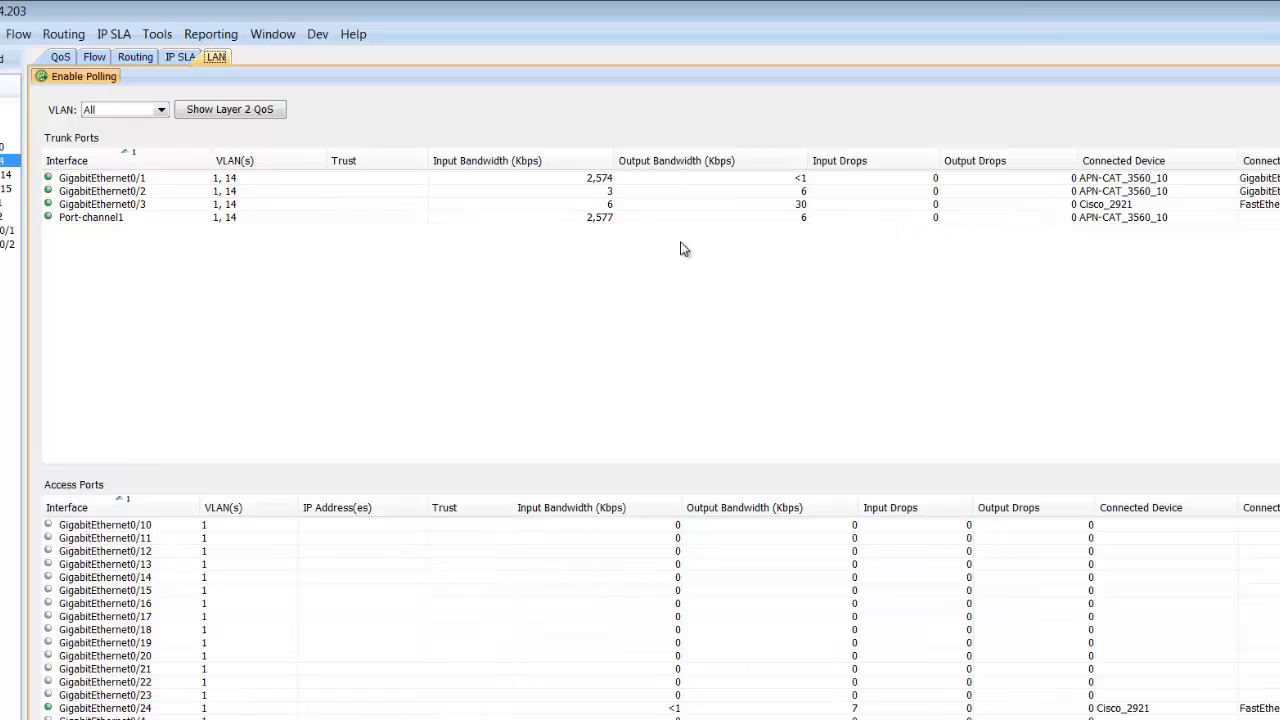
# - From Home, highlight VLAN 1 on the topology map and pan over to the cat2960SCOPE_1-15 switch
pyautogui.click(38, 86)
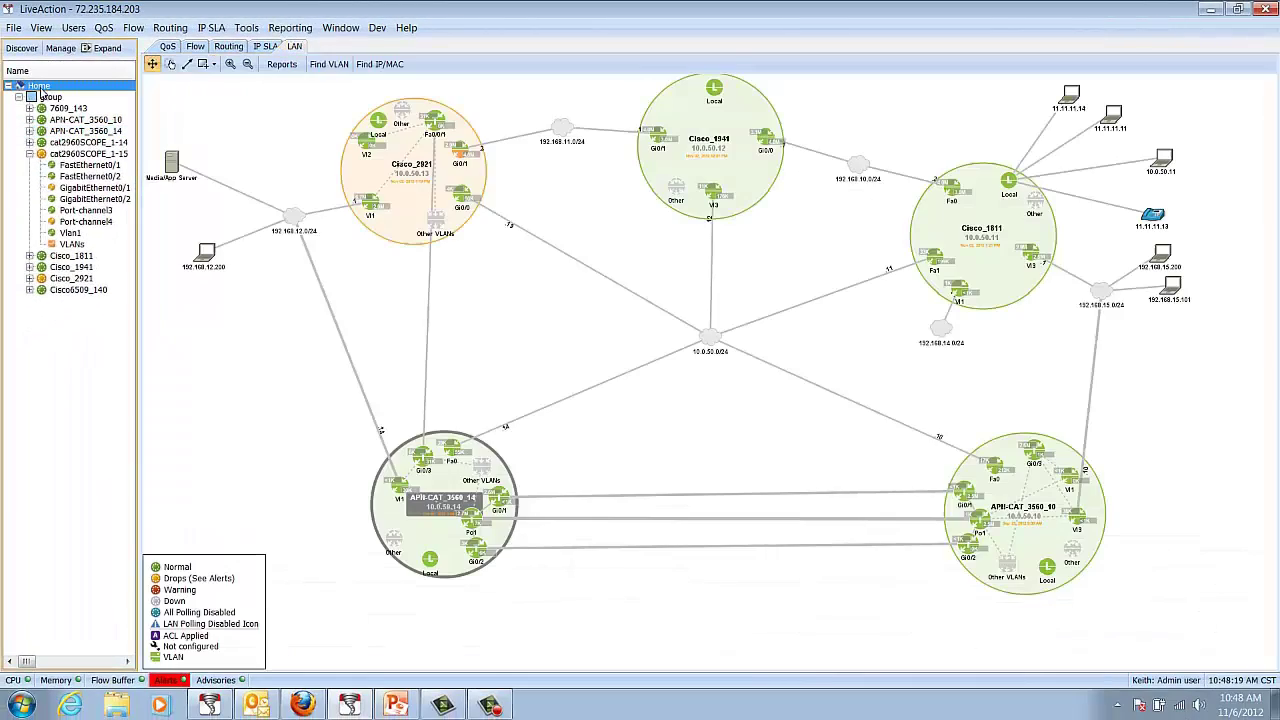
pyautogui.click(329, 64)
pyautogui.click(706, 110)
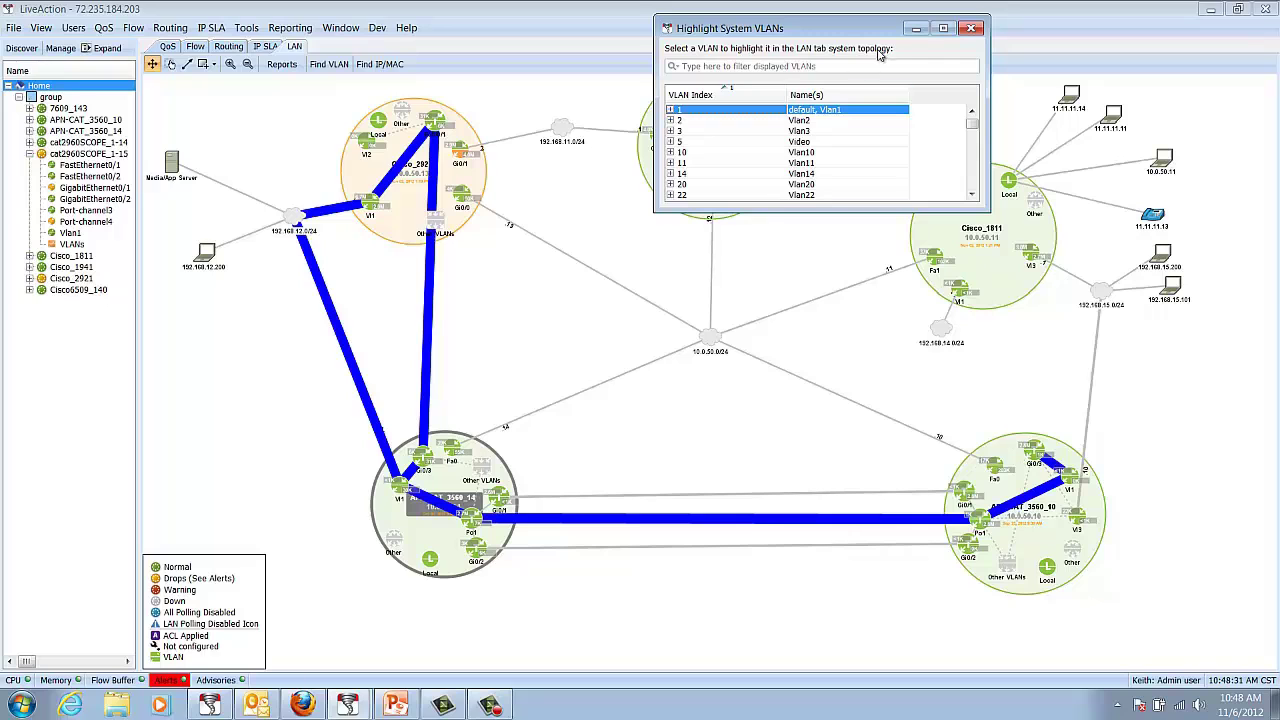
pyautogui.click(916, 29)
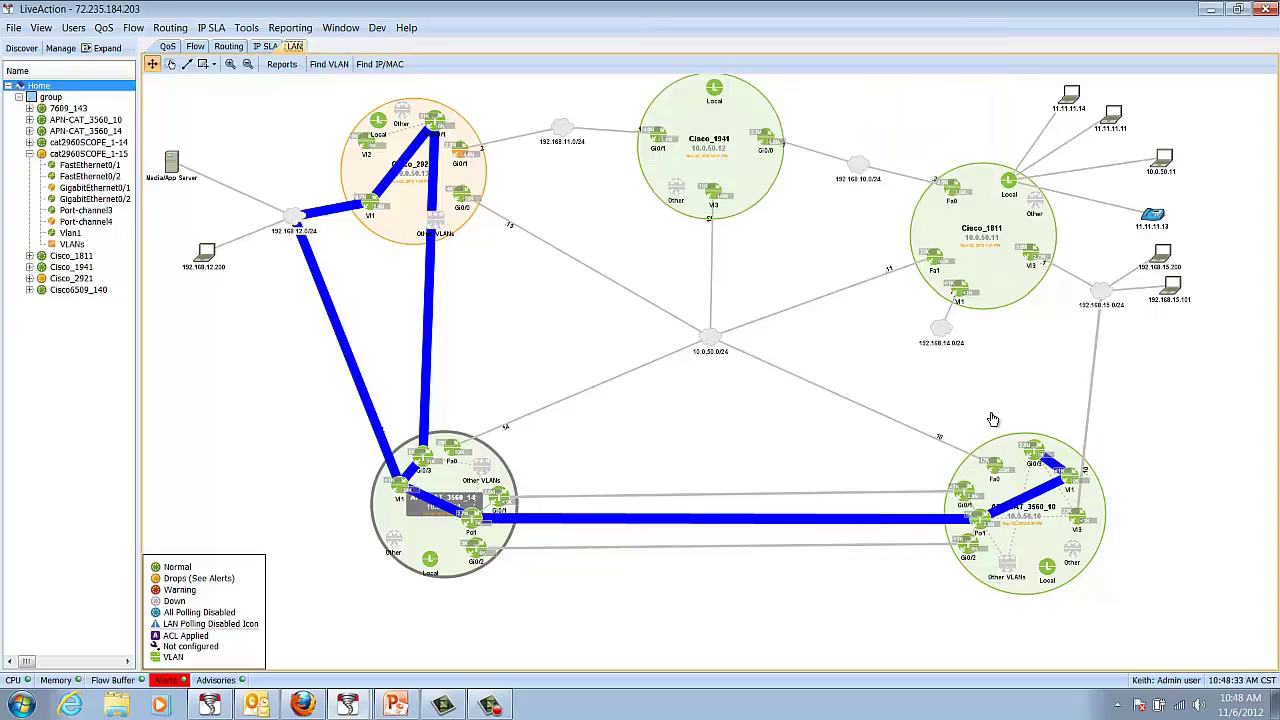
pyautogui.moveTo(998, 416); pyautogui.dragTo(240, 400)
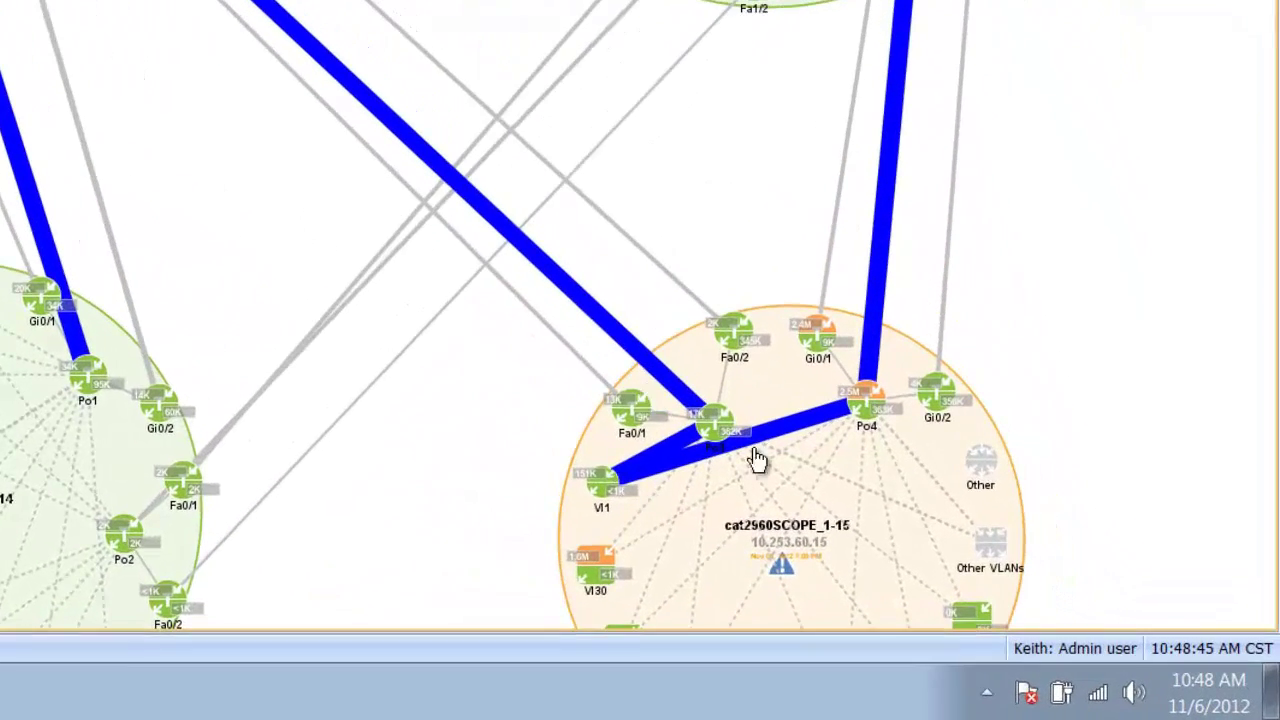
pyautogui.moveTo(866, 422)
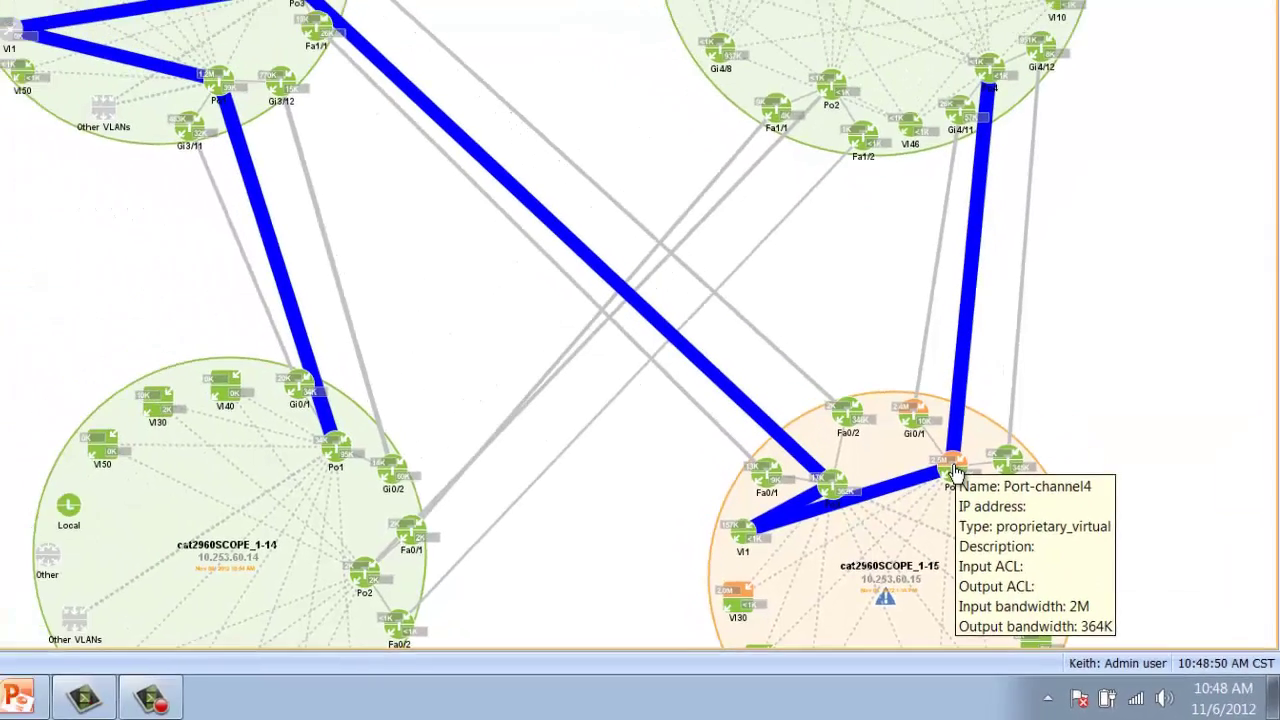
# - Open cat2960SCOPE_1-15's port tables filtered to VLAN '1: default' and select the GigabitEthernet0/1 and Port-channel4 rows
pyautogui.doubleClick(866, 420)
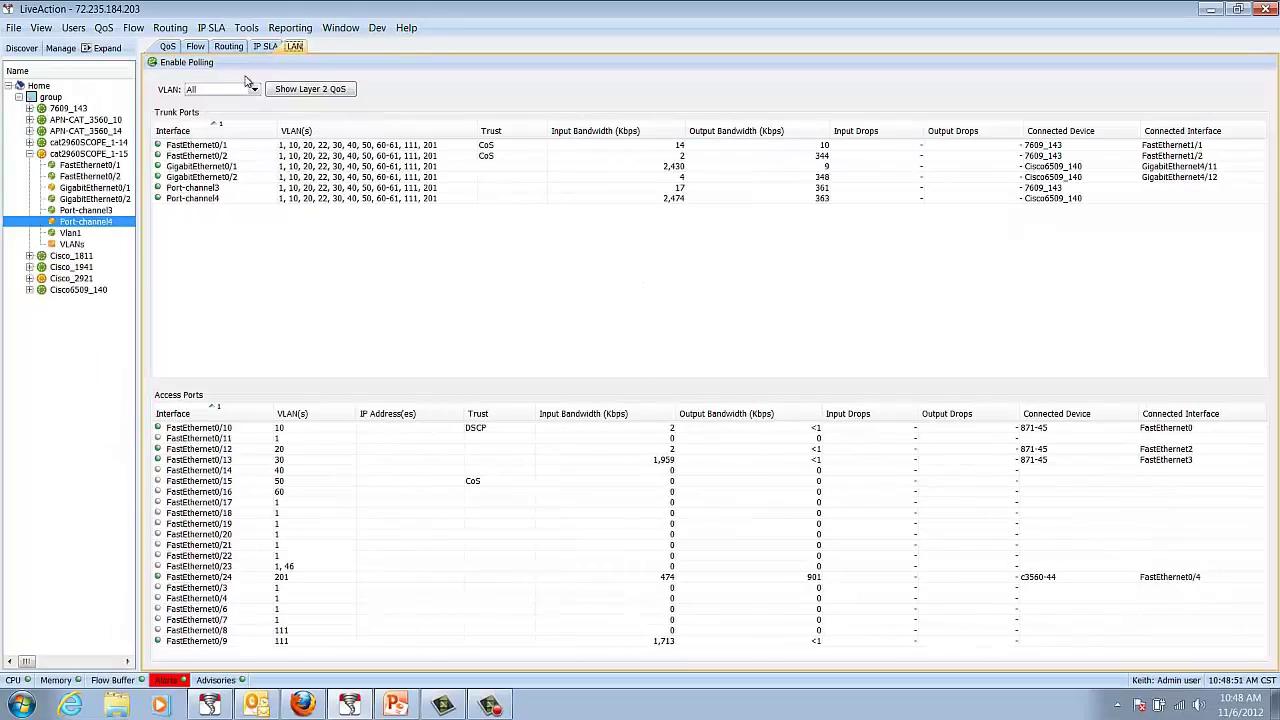
pyautogui.click(253, 90)
pyautogui.click(213, 103)
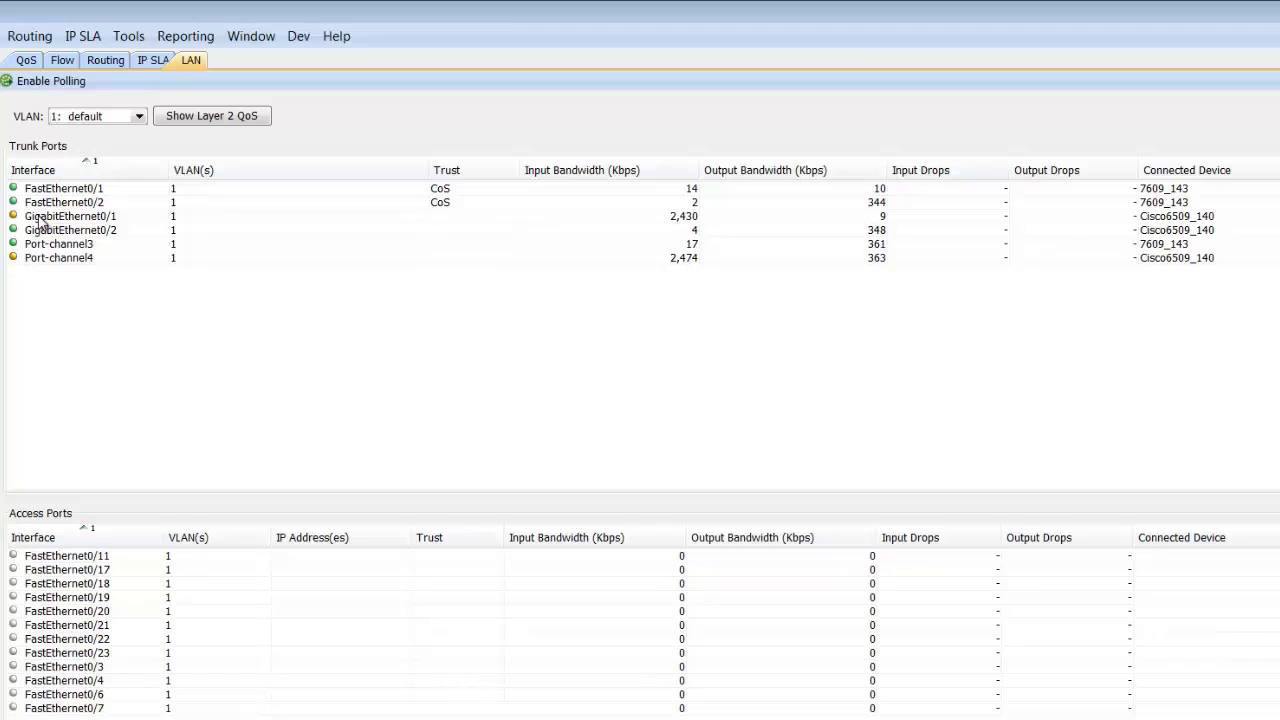
pyautogui.click(41, 221)
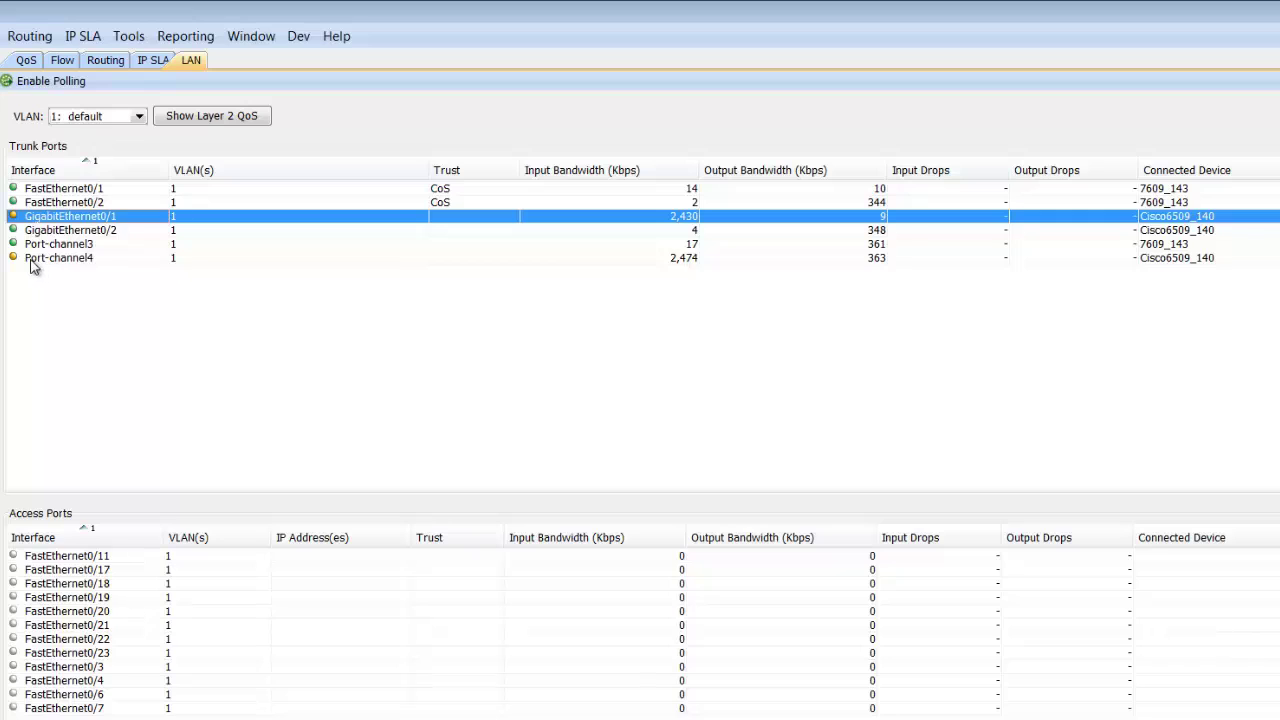
pyautogui.click(33, 262)
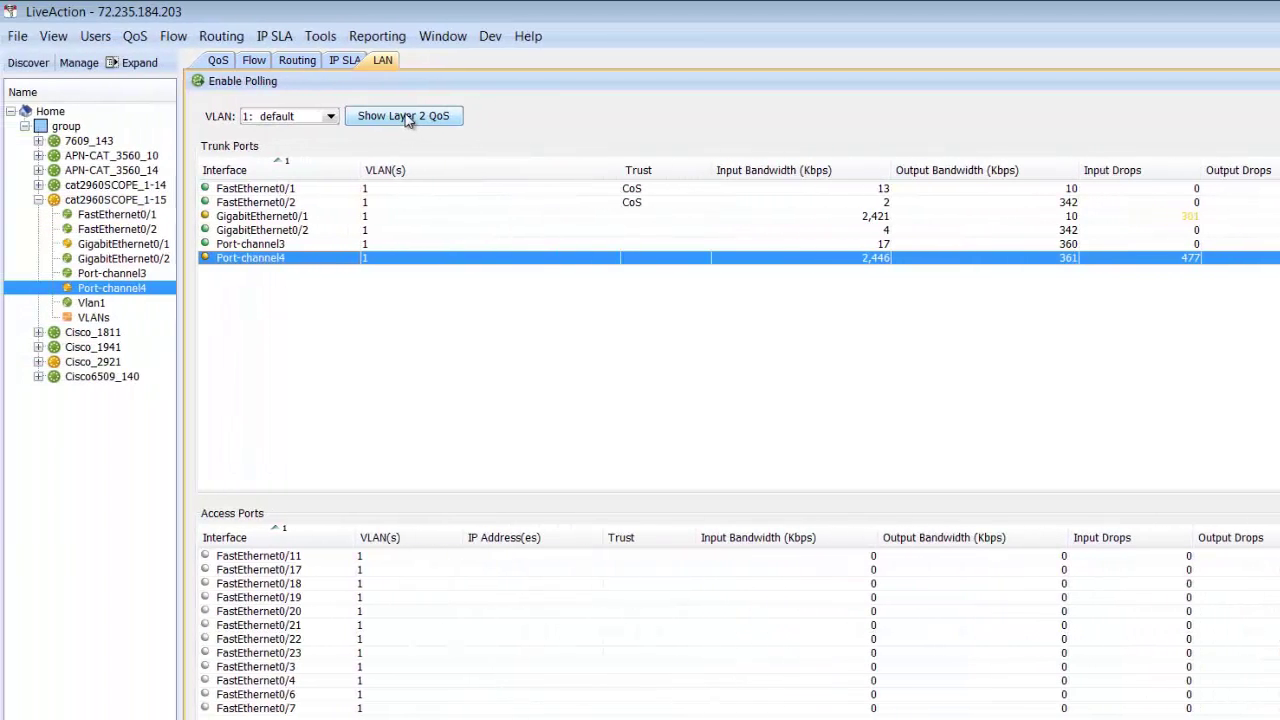
# - Show Cisco6509_140's Layer 2 QoS statistics filtered to Priority queue stats instead of interfaces with queue drops
pyautogui.click(106, 376)
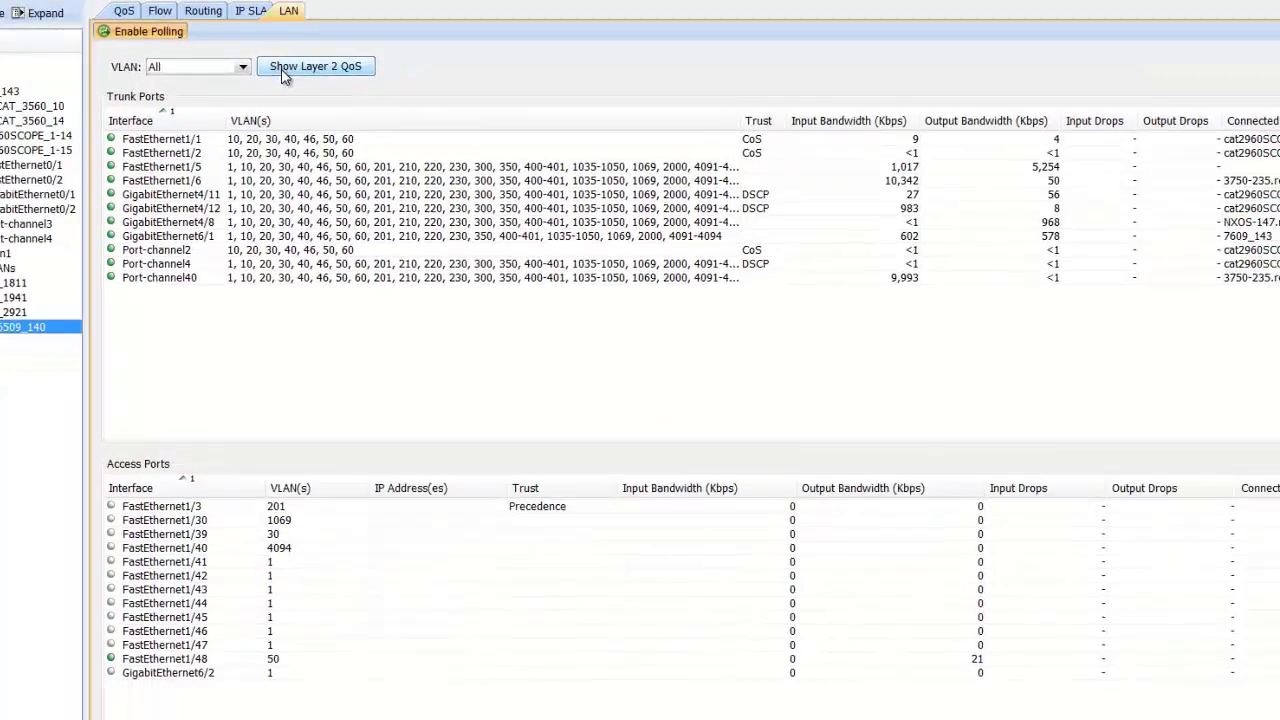
pyautogui.click(375, 118)
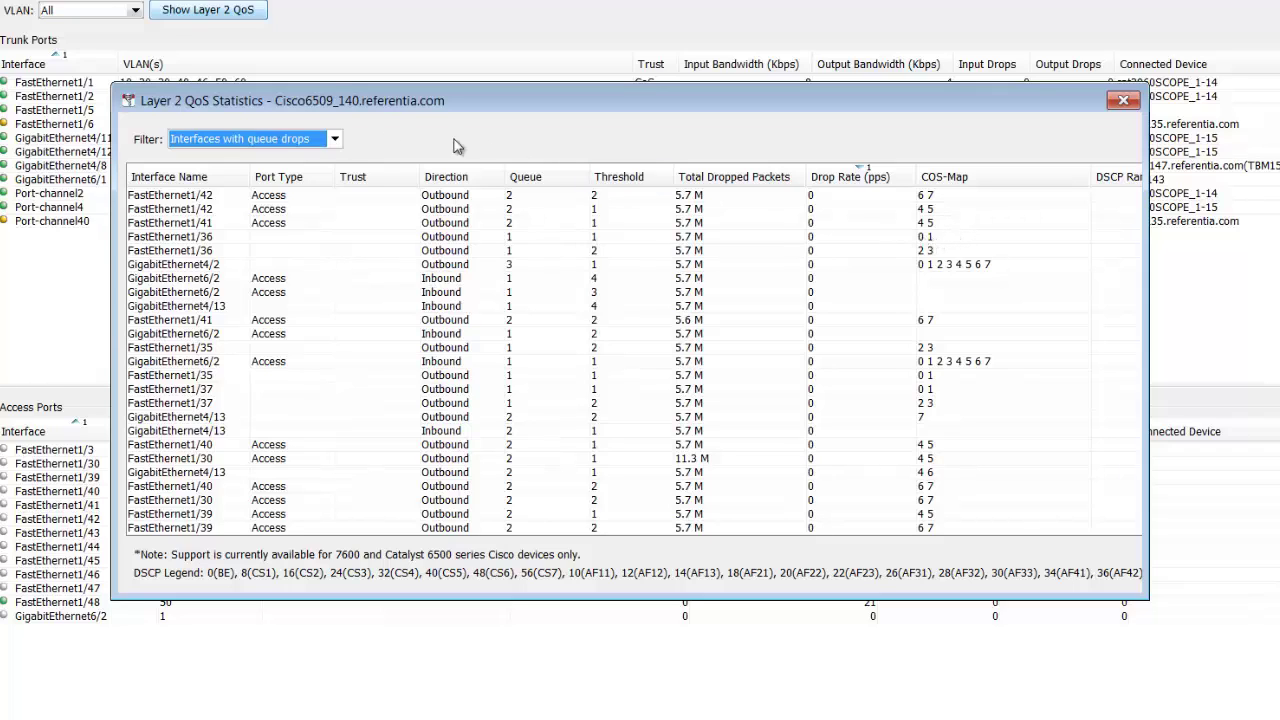
pyautogui.click(335, 139)
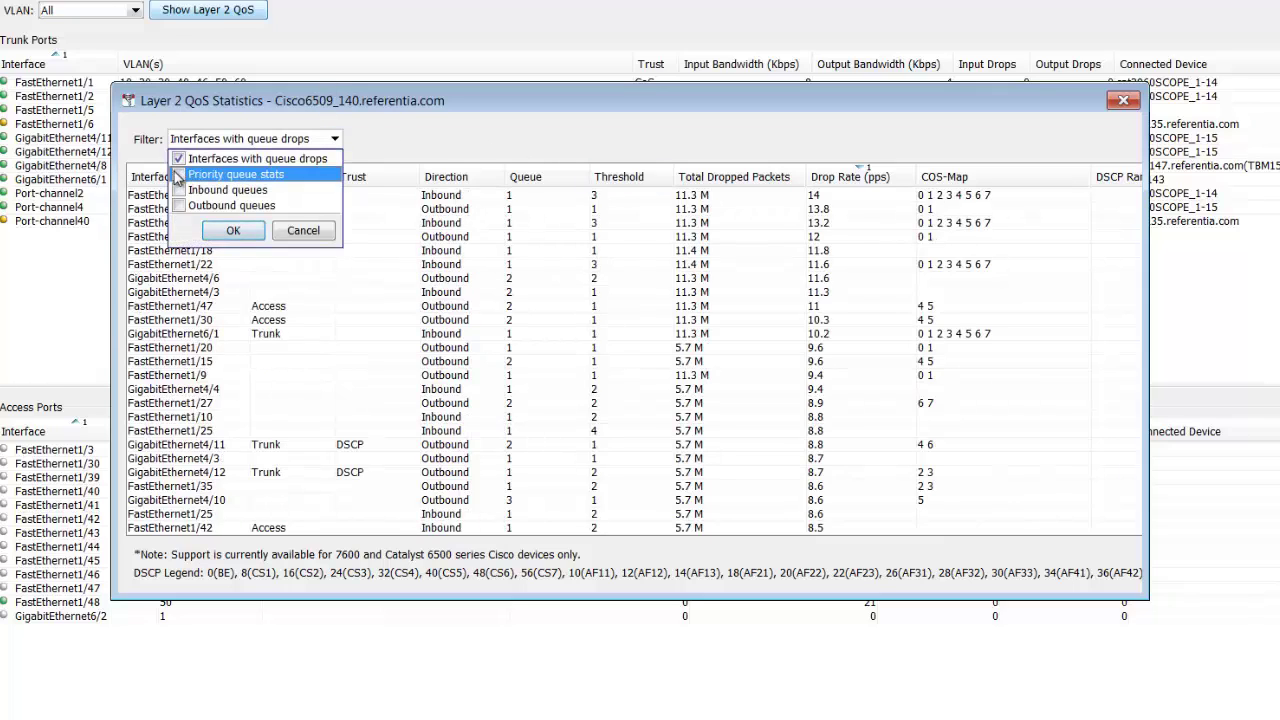
pyautogui.click(178, 175)
pyautogui.click(179, 158)
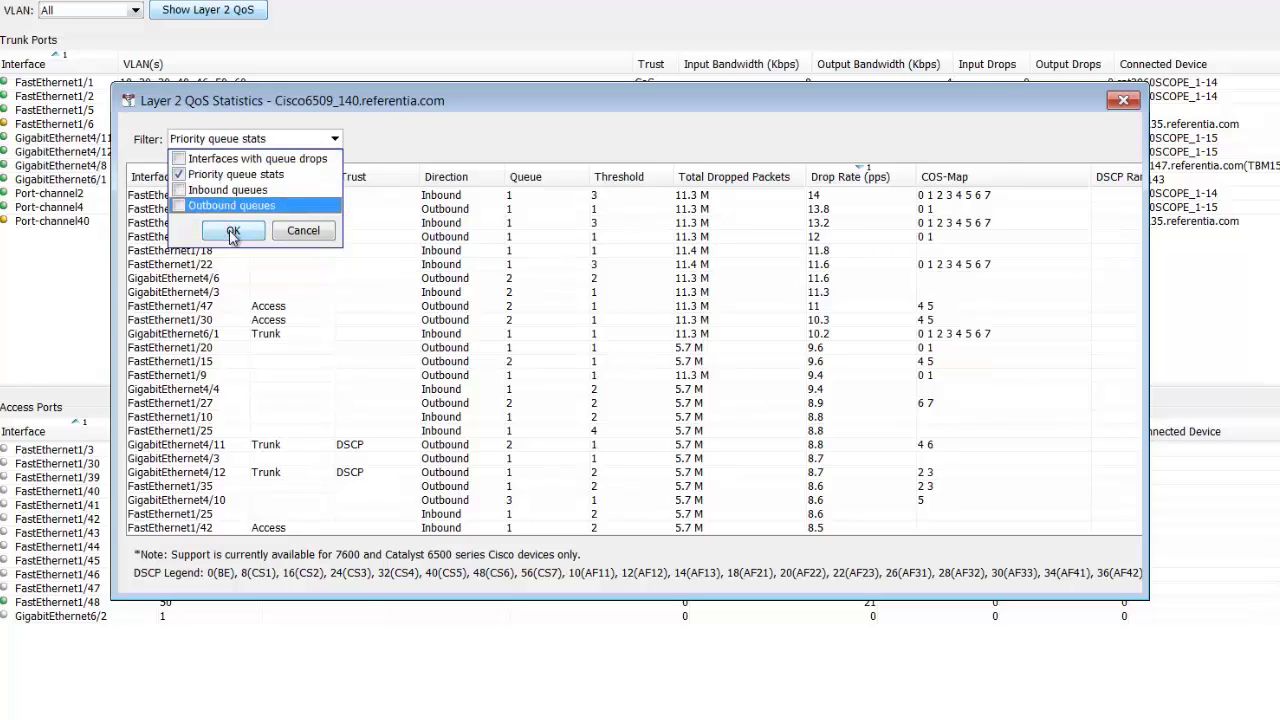
pyautogui.click(232, 232)
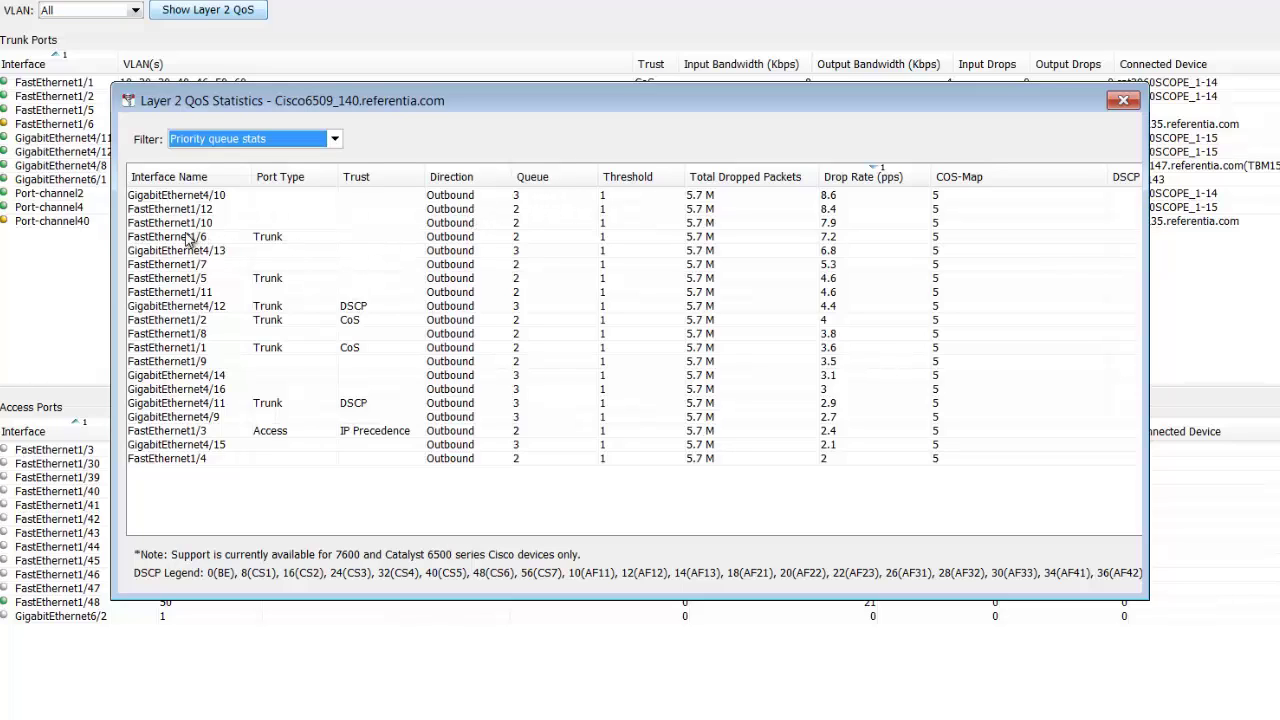
# - From Home, run Find IP/MAC for 30.30.30.190 and close the results, returning to the map
pyautogui.click(1123, 103)
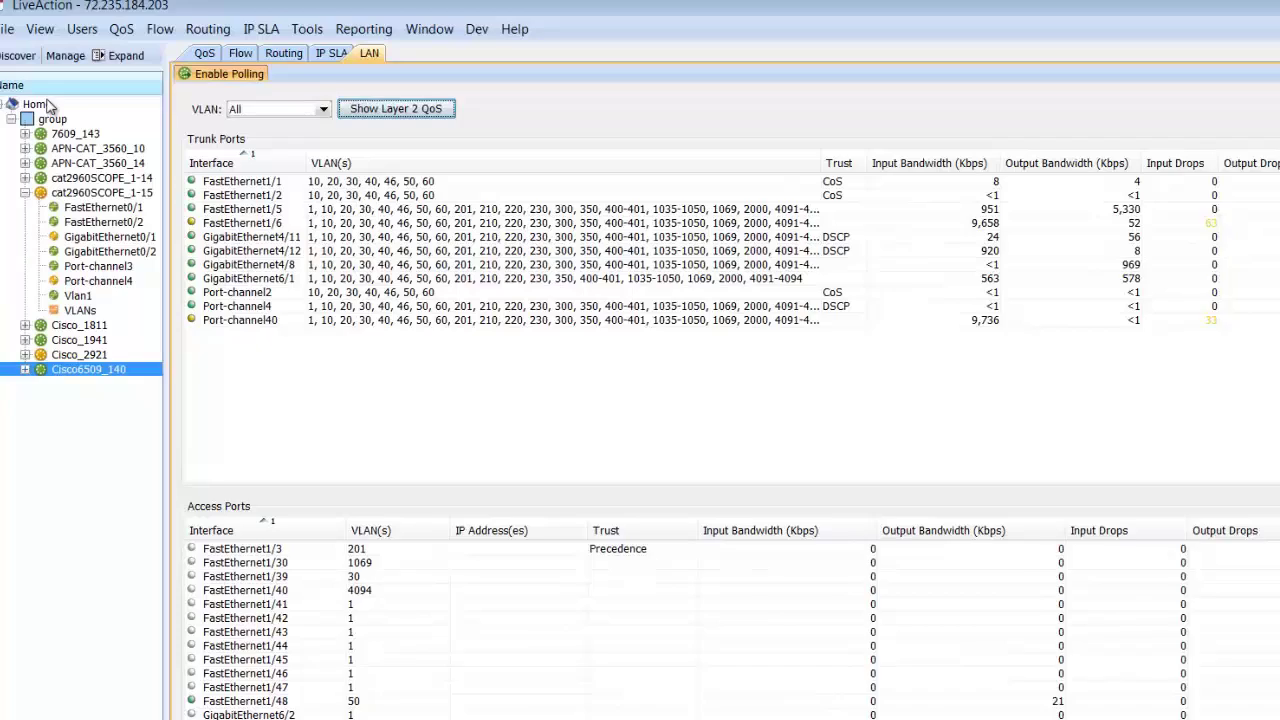
pyautogui.click(45, 104)
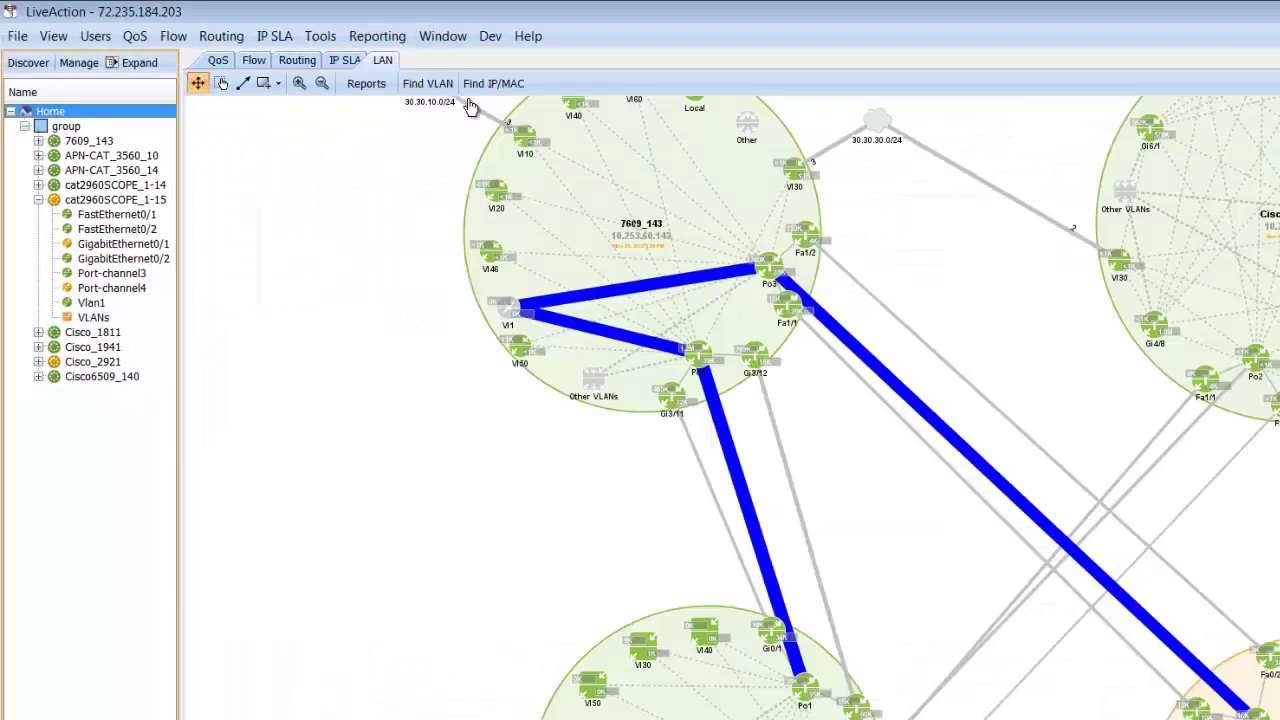
pyautogui.click(490, 88)
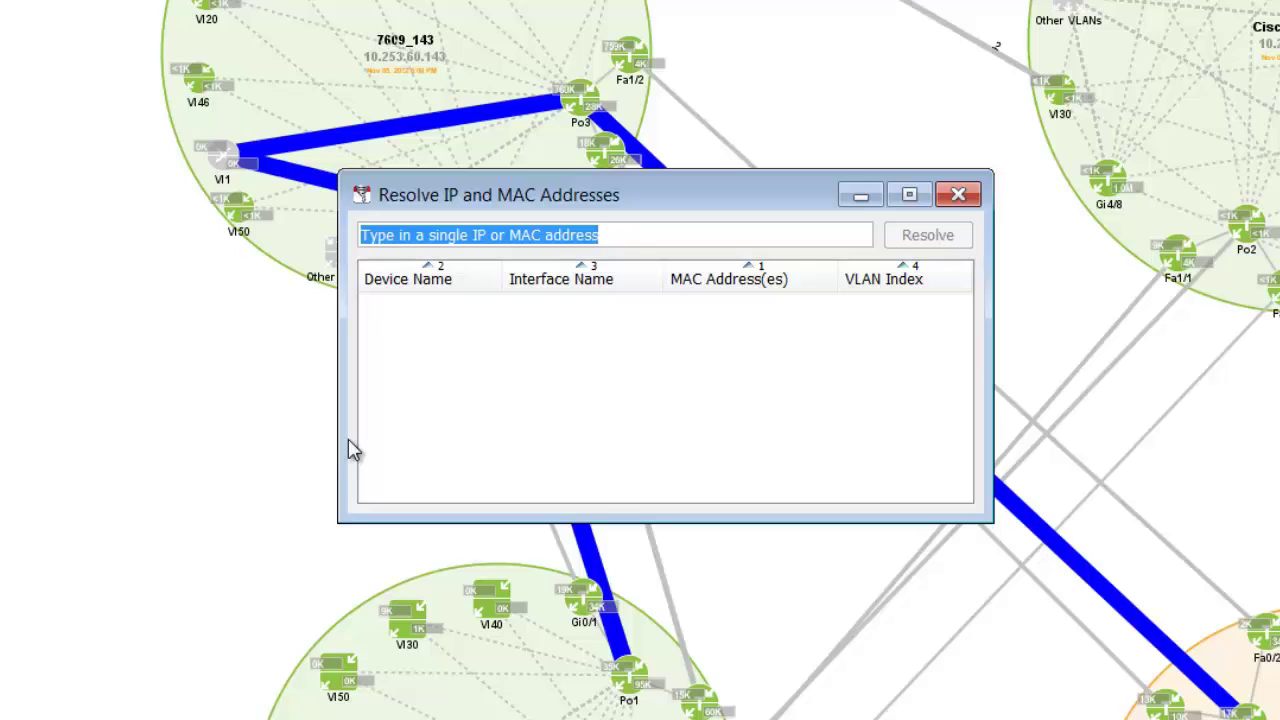
pyautogui.write('30.30.30')
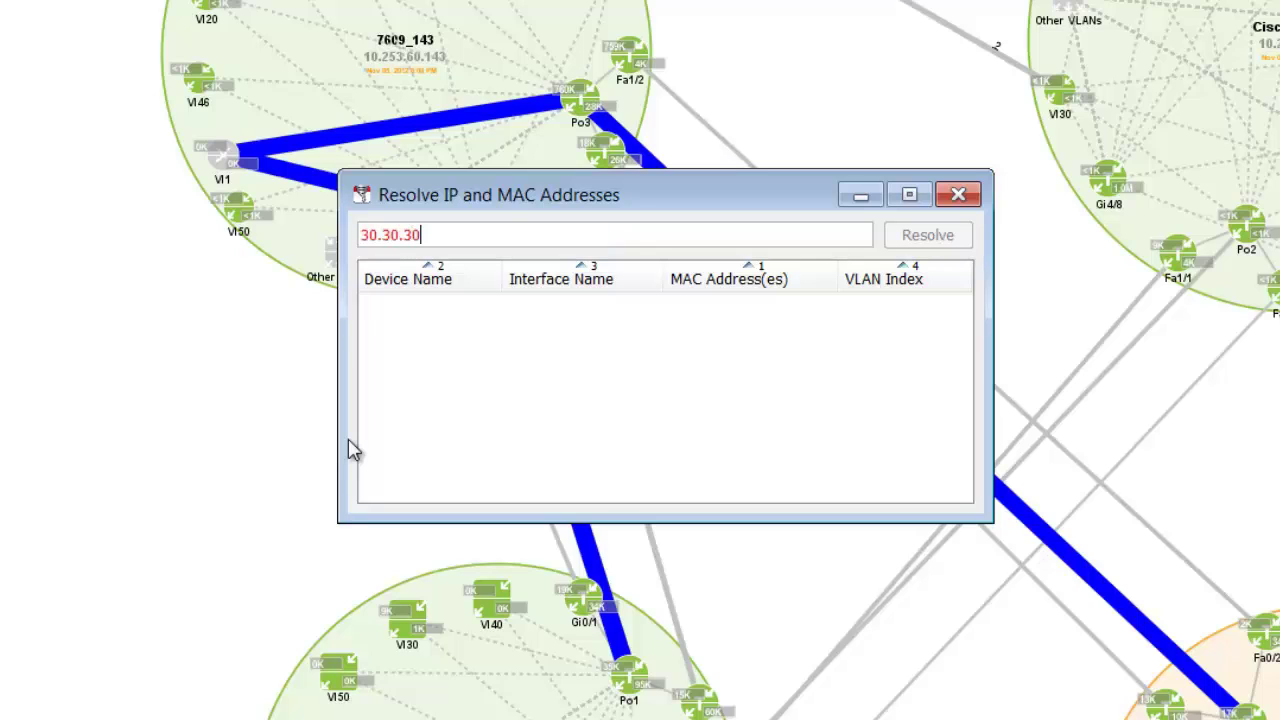
pyautogui.write('.190')
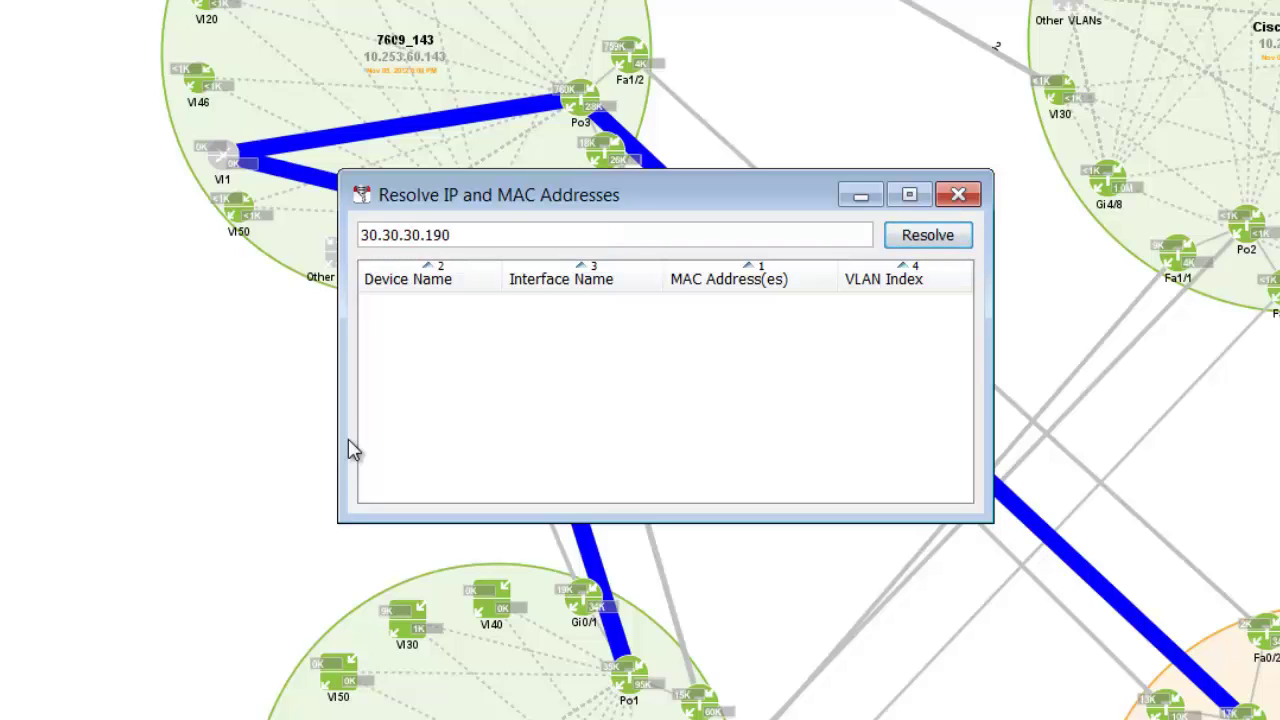
pyautogui.press('Return')
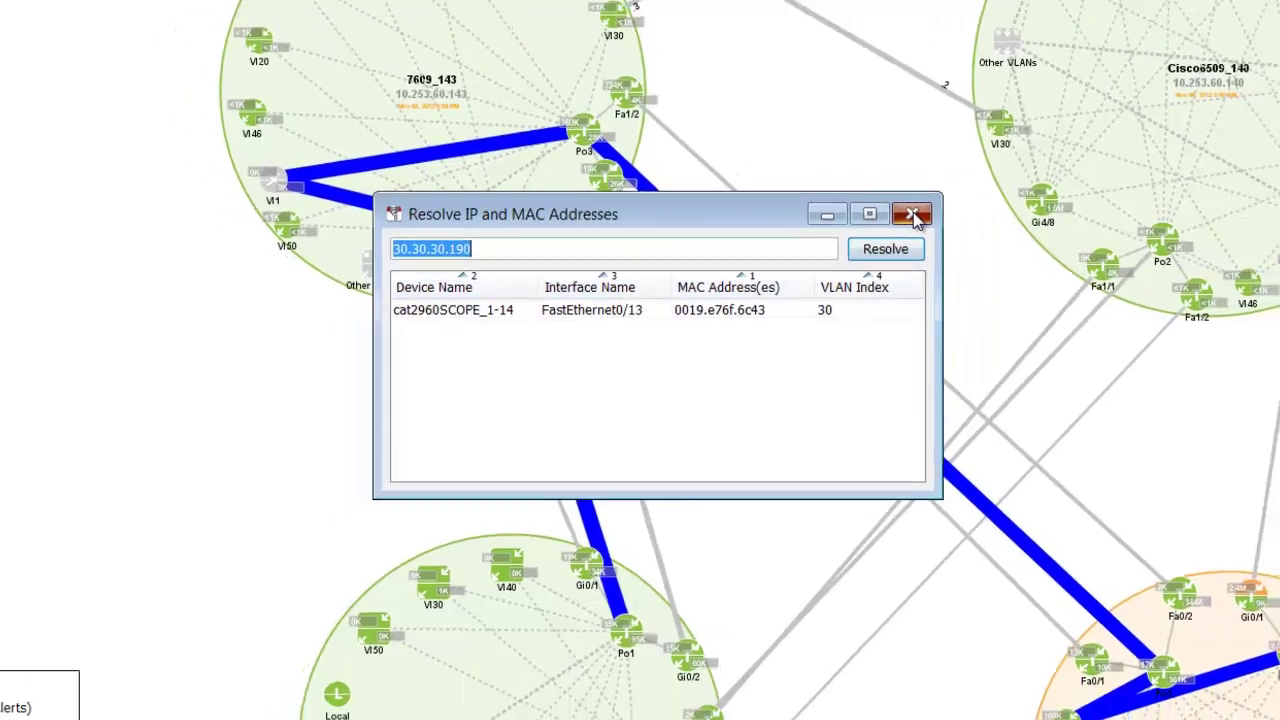
pyautogui.click(958, 195)
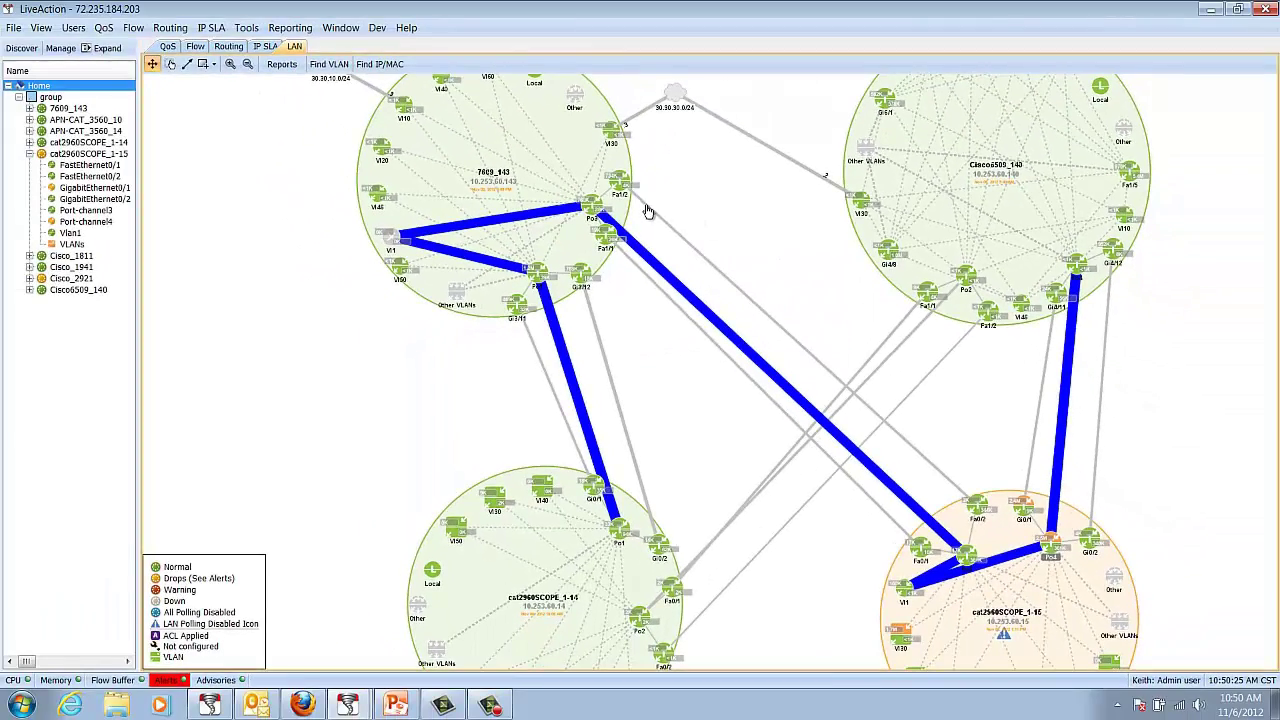